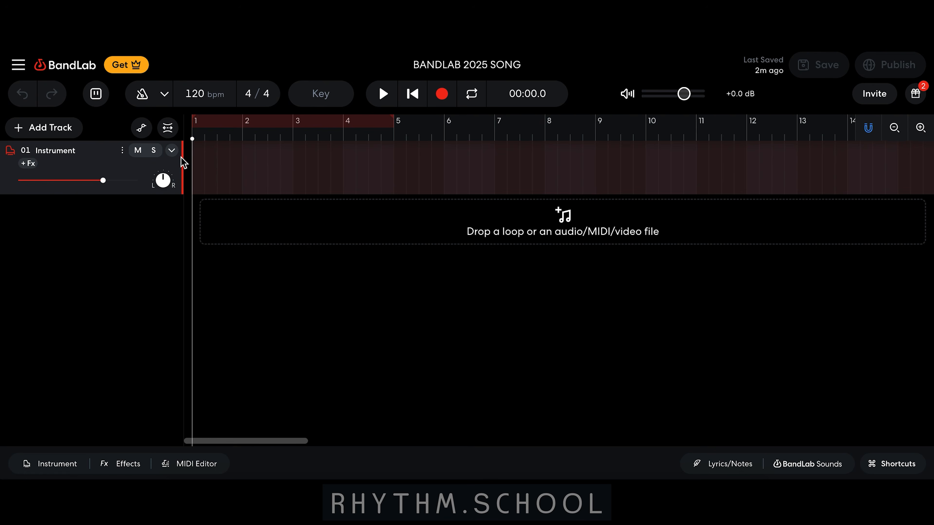
# Delete the existing Instrument track and add a Drum Machine track in its place
pyautogui.click(123, 151)
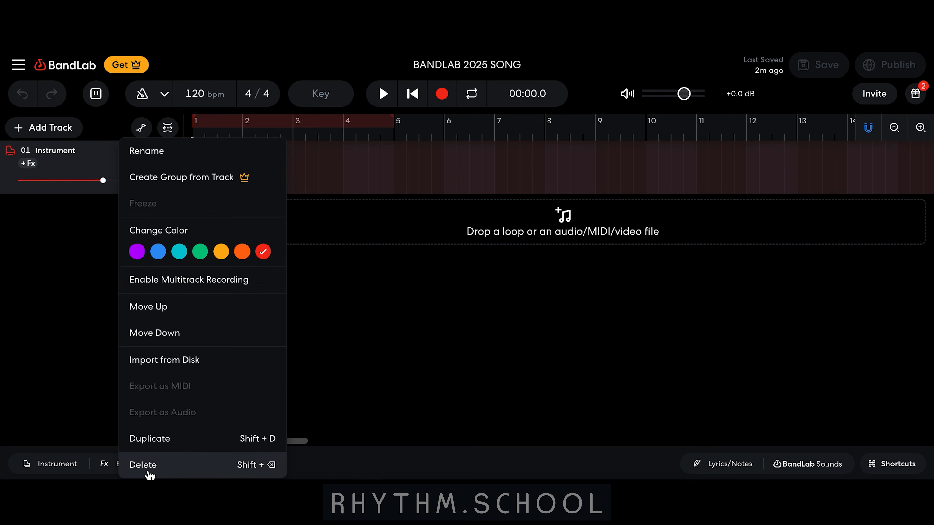
pyautogui.click(143, 465)
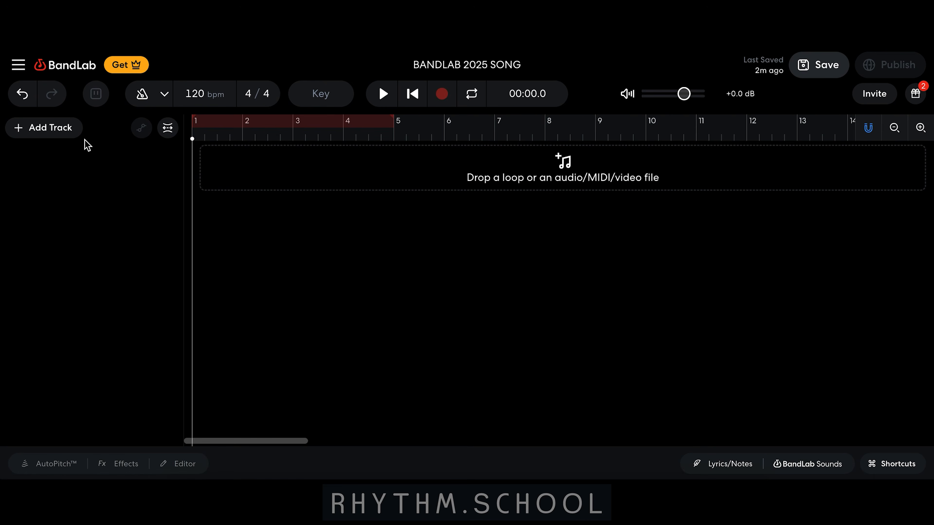
pyautogui.click(70, 133)
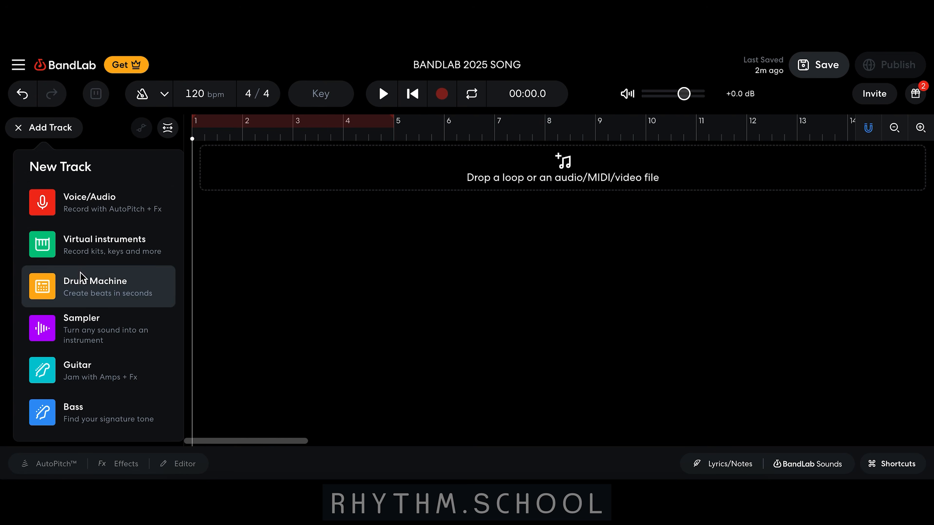
pyautogui.click(80, 279)
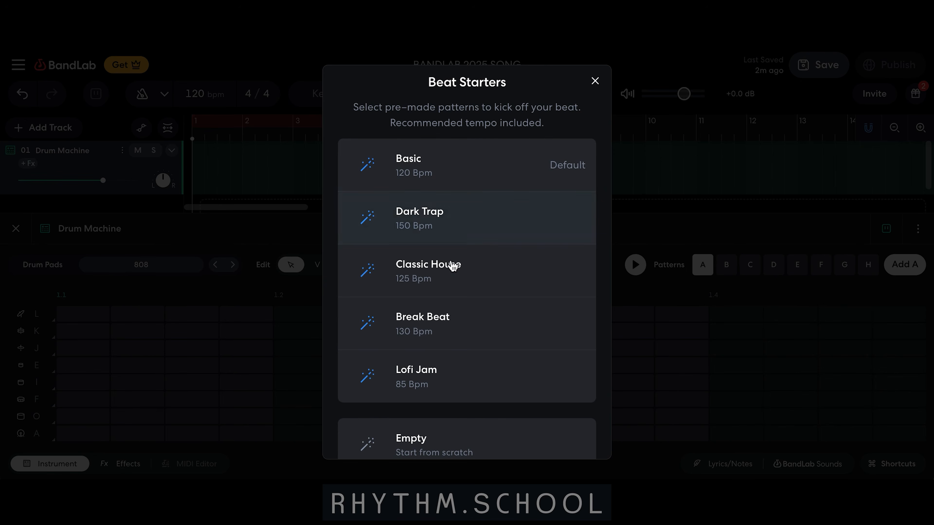
# Review the beat starters and choose Empty to start the drum pattern from scratch
pyautogui.scroll(-2, 439, 347)
pyautogui.scroll(2, 439, 348)
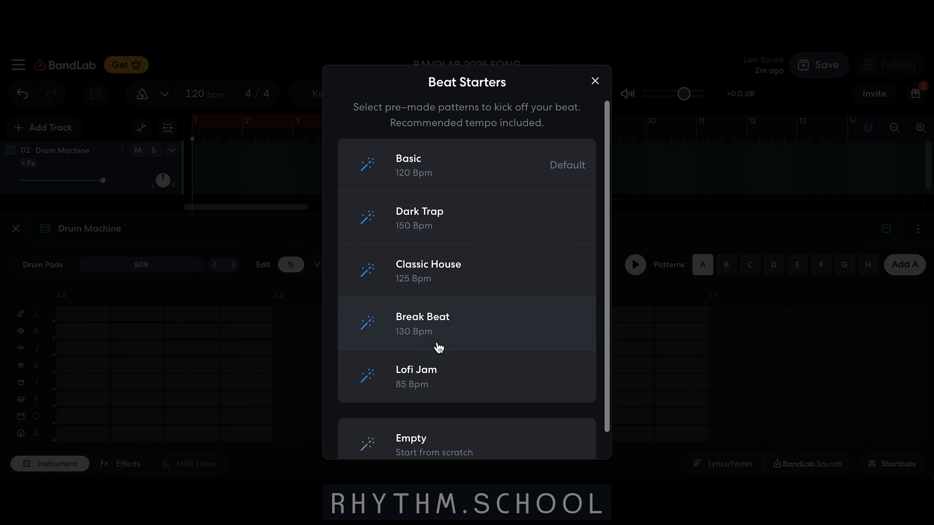
pyautogui.scroll(-2, 443, 317)
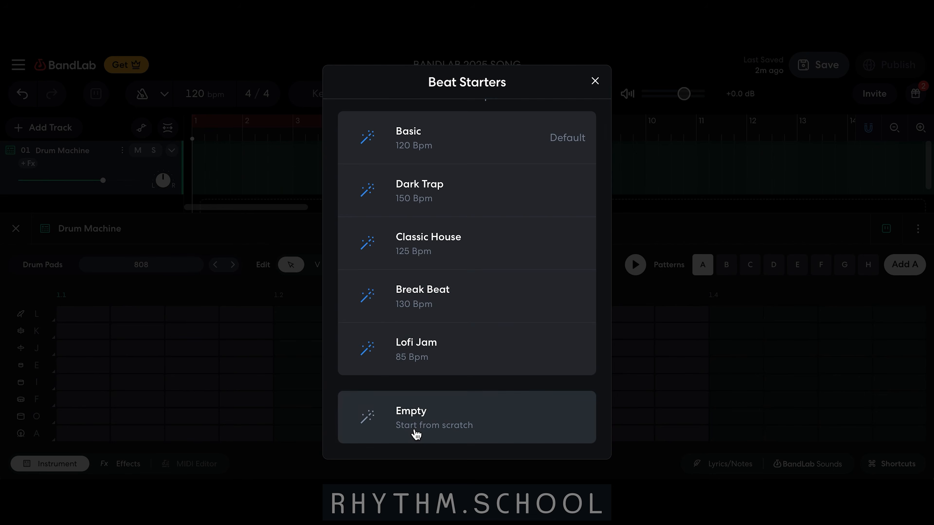
pyautogui.click(420, 435)
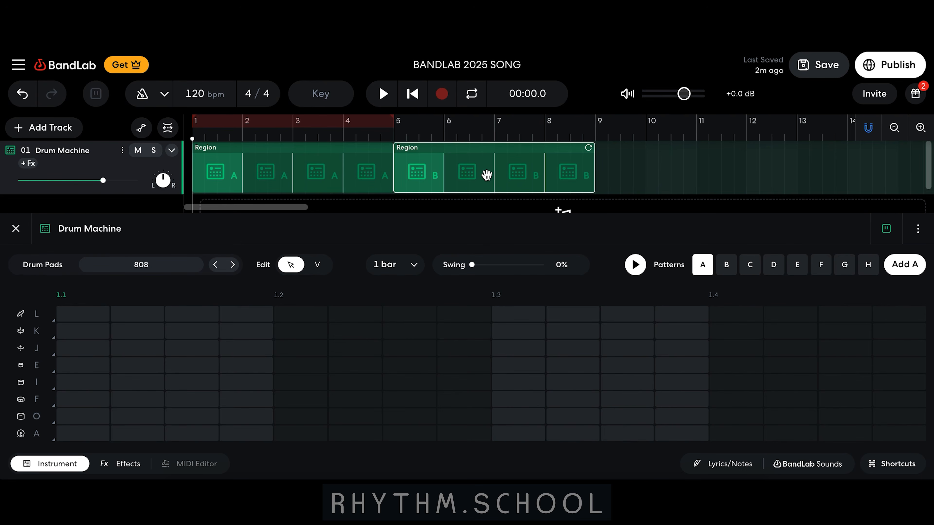
# Delete the pattern B region spanning bars 5 to 8 on the Drum Machine track
pyautogui.click(326, 164)
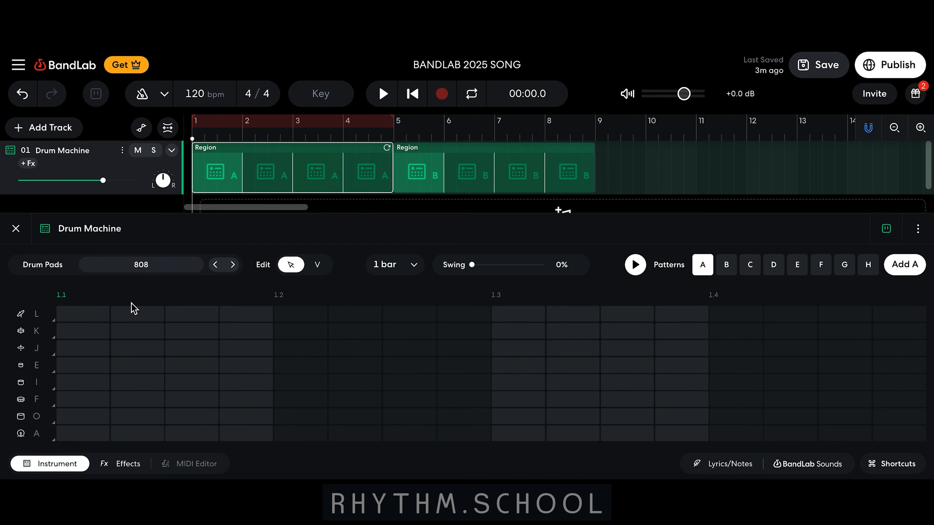
pyautogui.click(451, 176)
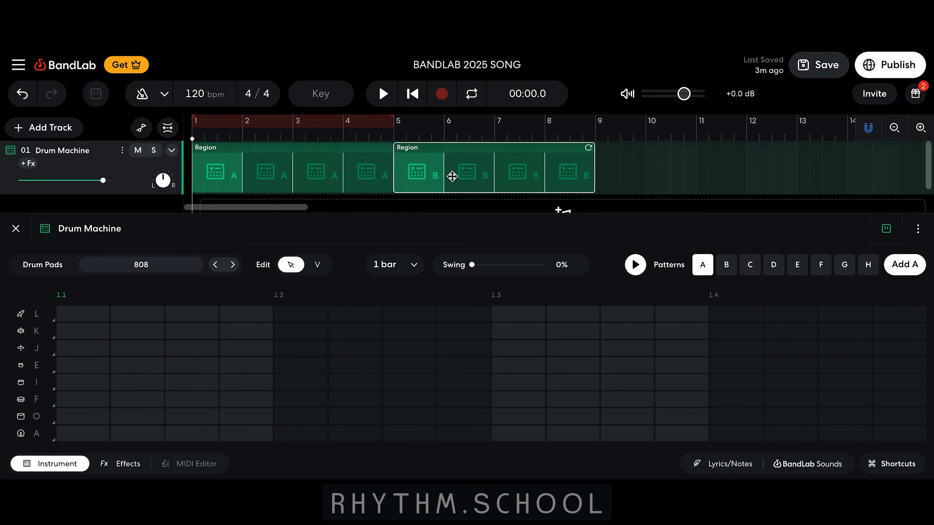
pyautogui.press('Delete')
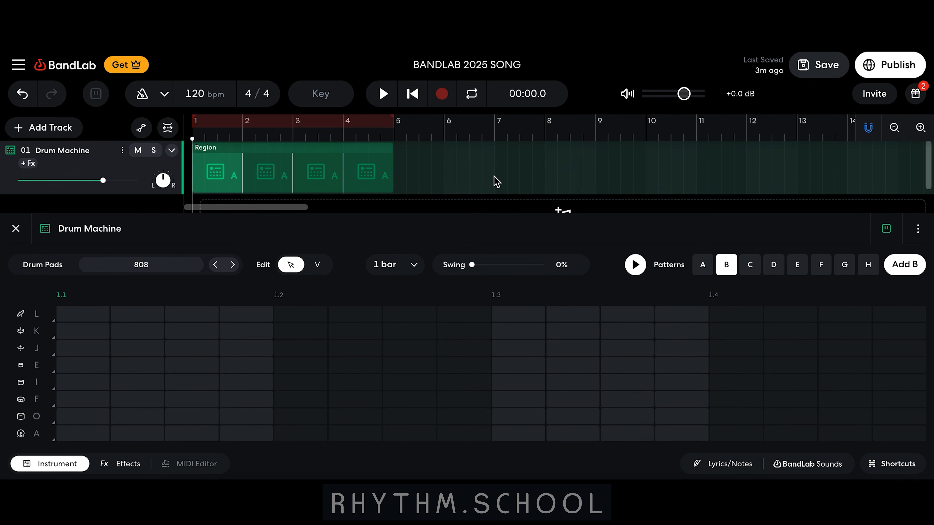
# Select the pattern A region, browse the Drum Pads sounds, preview 909 and load it as the kit
pyautogui.click(280, 180)
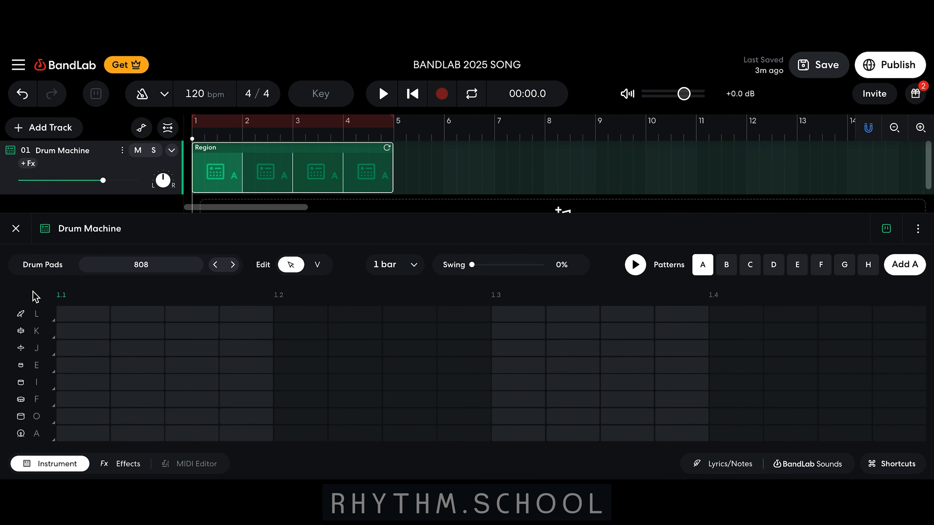
pyautogui.click(166, 272)
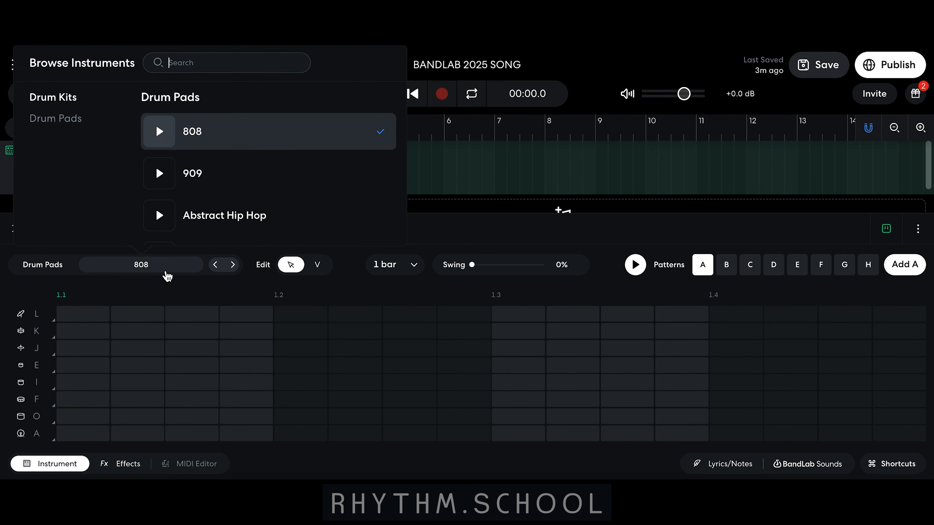
pyautogui.scroll(-6, 212, 187)
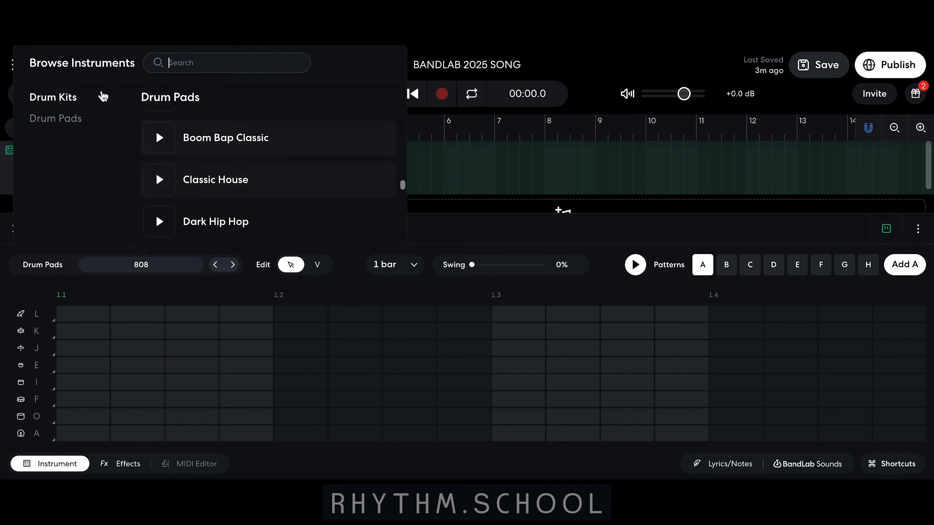
pyautogui.click(66, 118)
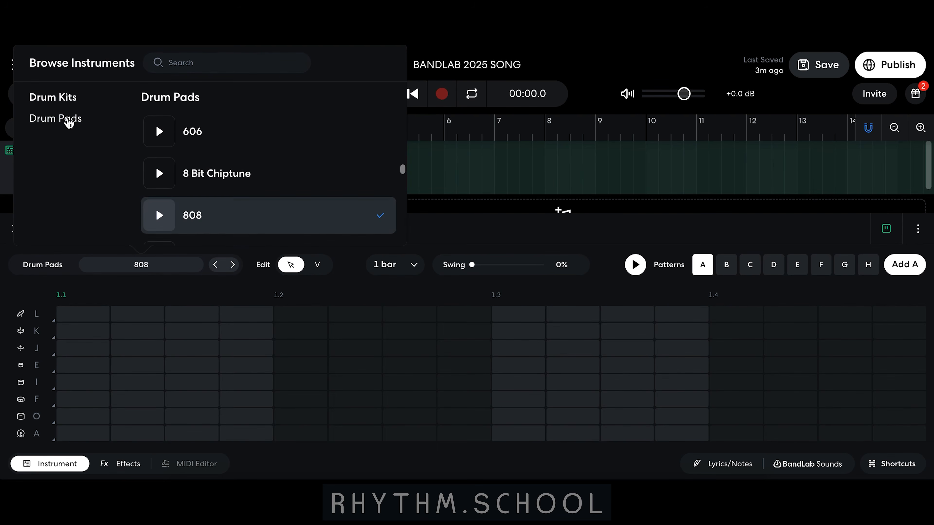
pyautogui.click(66, 99)
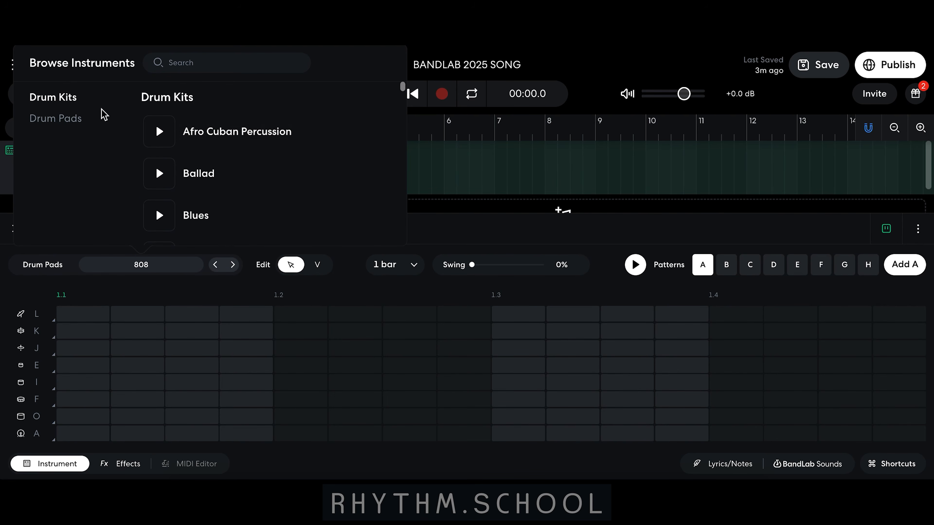
pyautogui.click(71, 118)
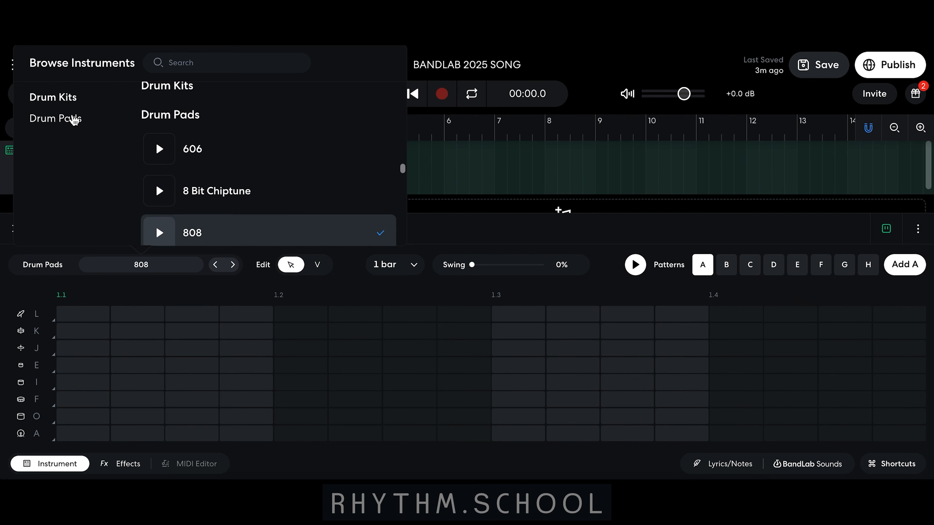
pyautogui.scroll(-2, 227, 200)
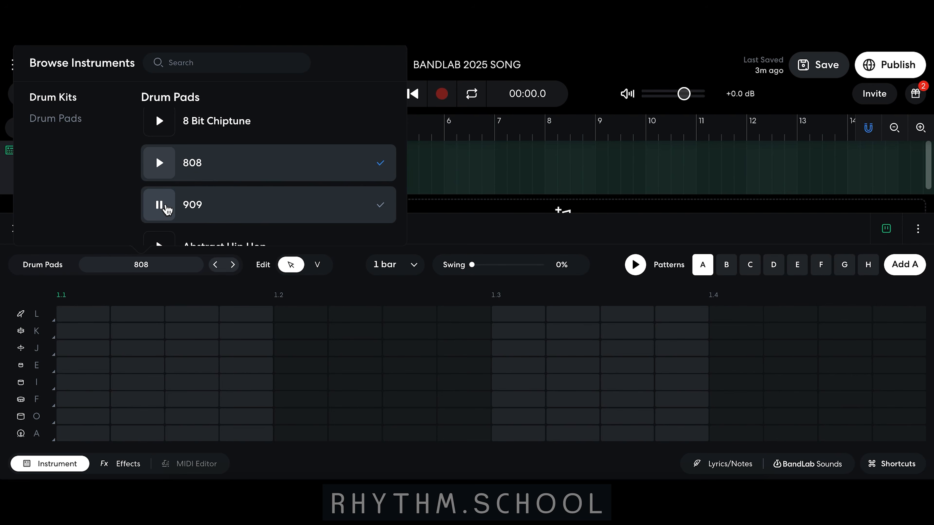
pyautogui.click(165, 207)
pyautogui.click(226, 207)
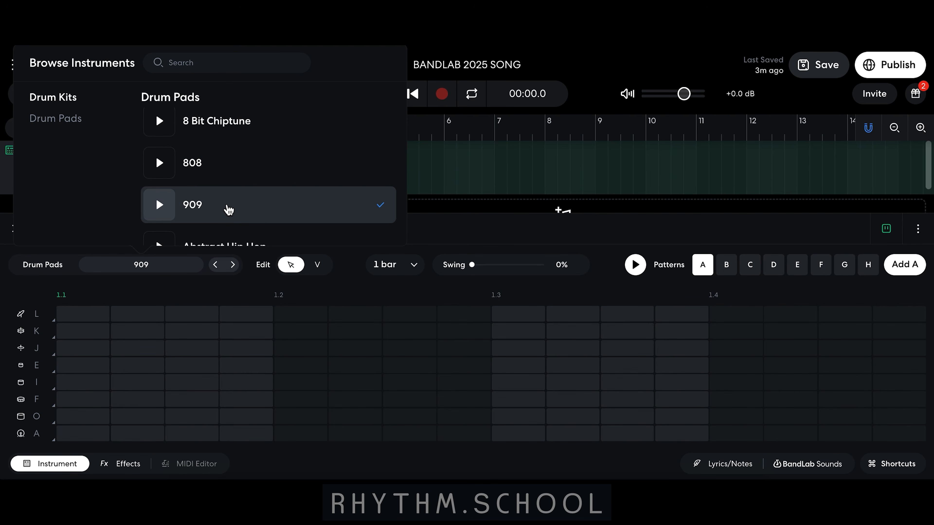
pyautogui.click(183, 297)
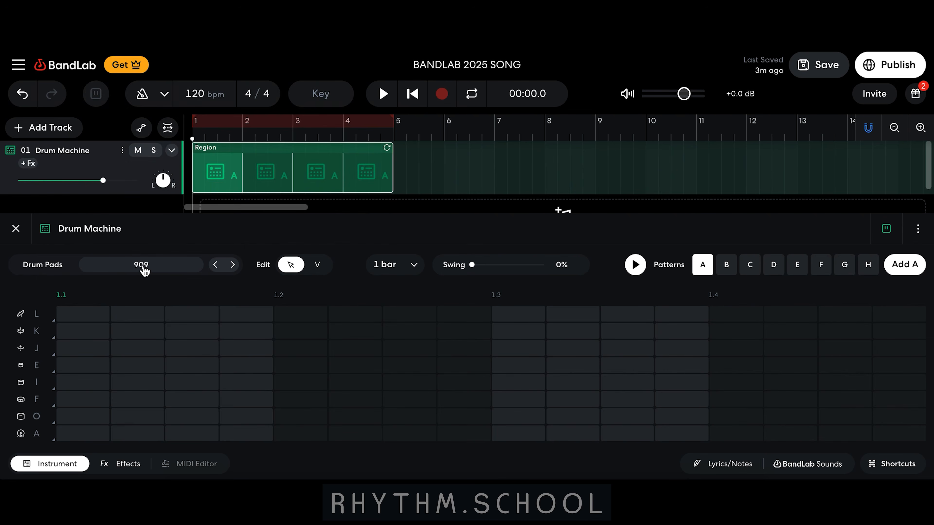
pyautogui.moveTo(79, 434); pyautogui.dragTo(230, 441)
pyautogui.click(230, 442)
pyautogui.click(195, 399)
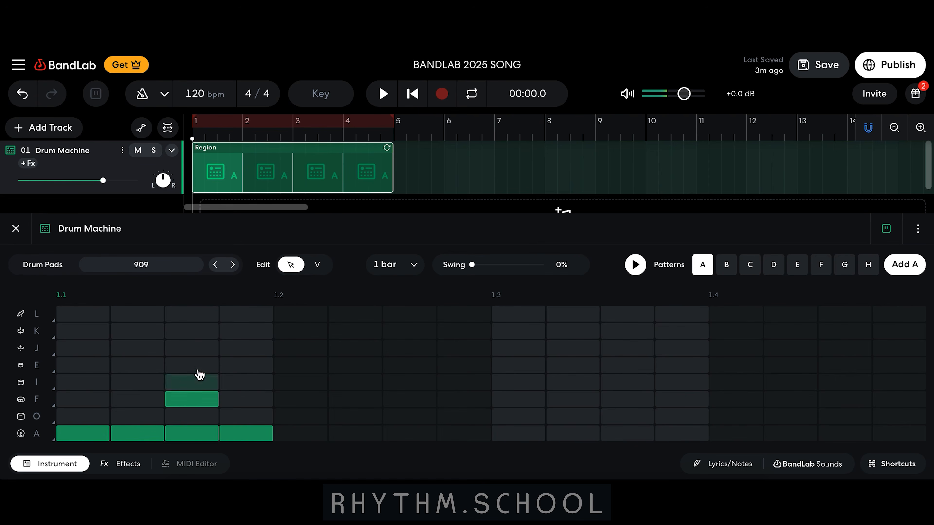
pyautogui.click(199, 365)
pyautogui.click(316, 347)
pyautogui.click(360, 331)
pyautogui.click(375, 353)
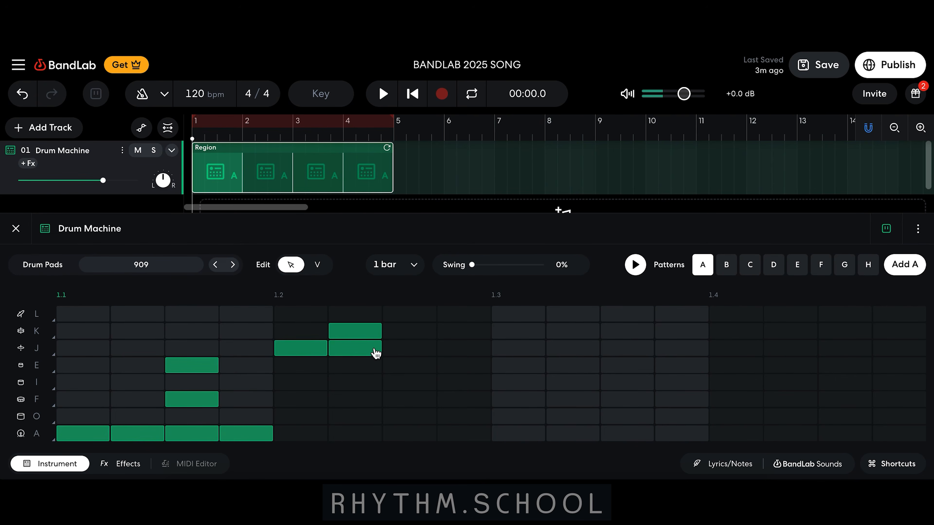
pyautogui.click(428, 383)
pyautogui.click(420, 404)
pyautogui.click(420, 404)
pyautogui.click(417, 385)
pyautogui.click(366, 349)
pyautogui.click(361, 331)
pyautogui.click(292, 350)
pyautogui.click(176, 366)
pyautogui.click(182, 399)
pyautogui.click(232, 434)
pyautogui.click(192, 434)
pyautogui.click(146, 434)
pyautogui.click(87, 433)
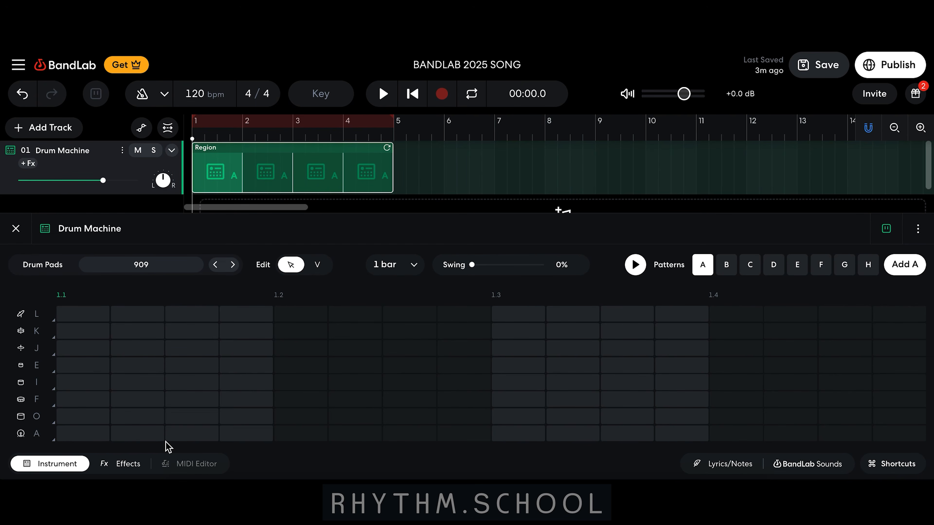
# Place kick hits in row A on the first step of all four beats, and play the pattern to check it
pyautogui.click(97, 439)
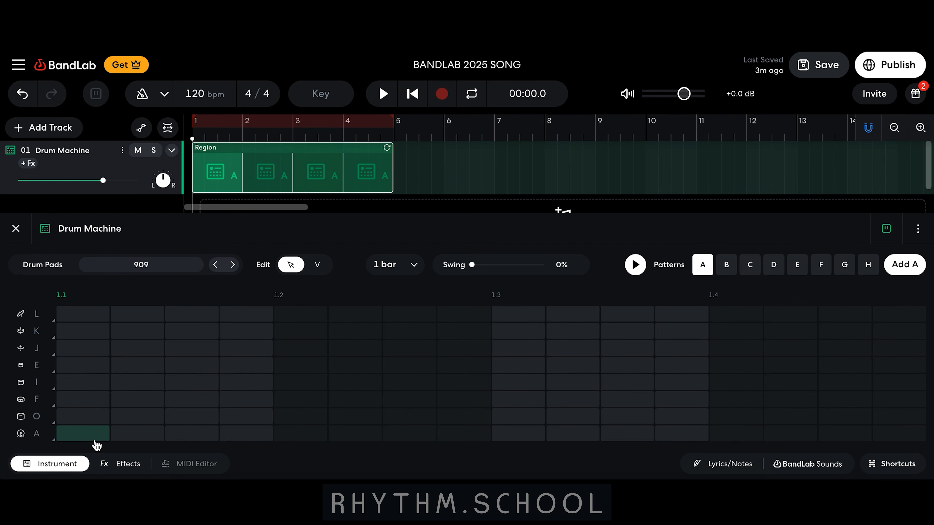
pyautogui.click(284, 369)
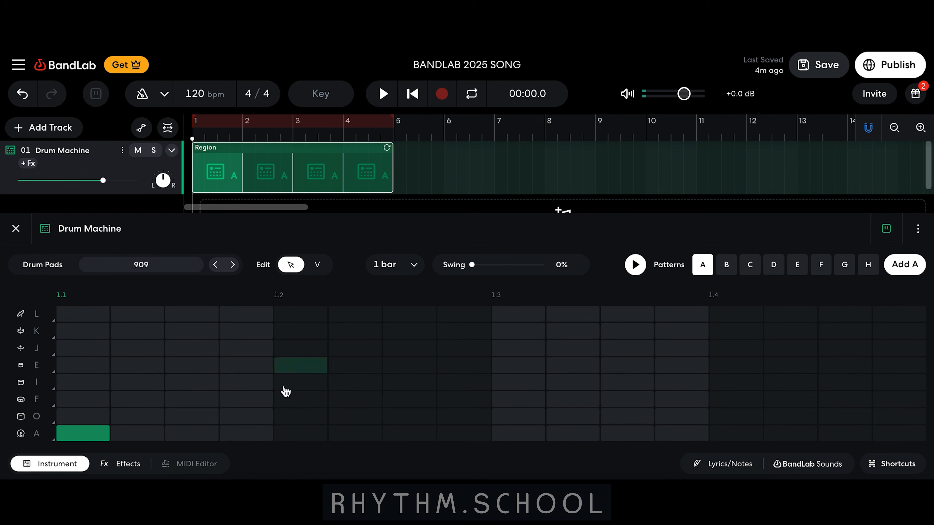
pyautogui.click(290, 435)
pyautogui.click(515, 438)
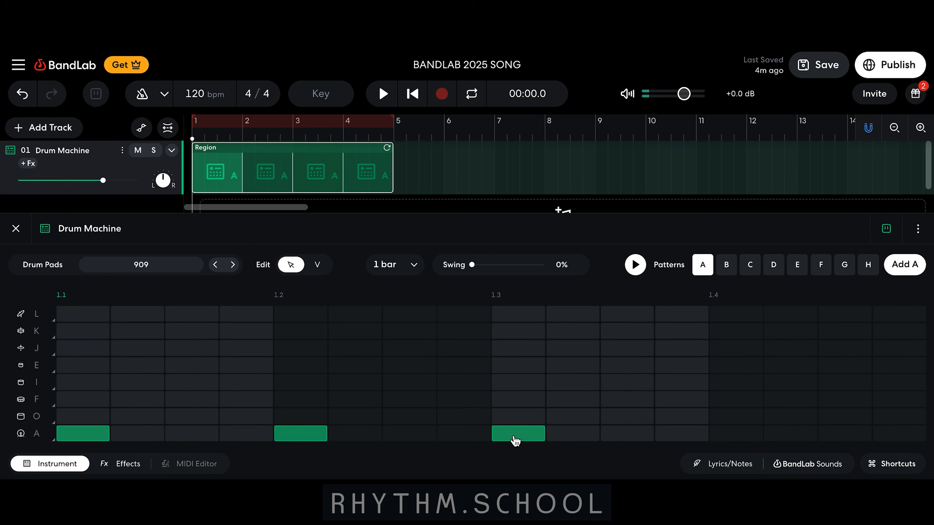
pyautogui.click(734, 439)
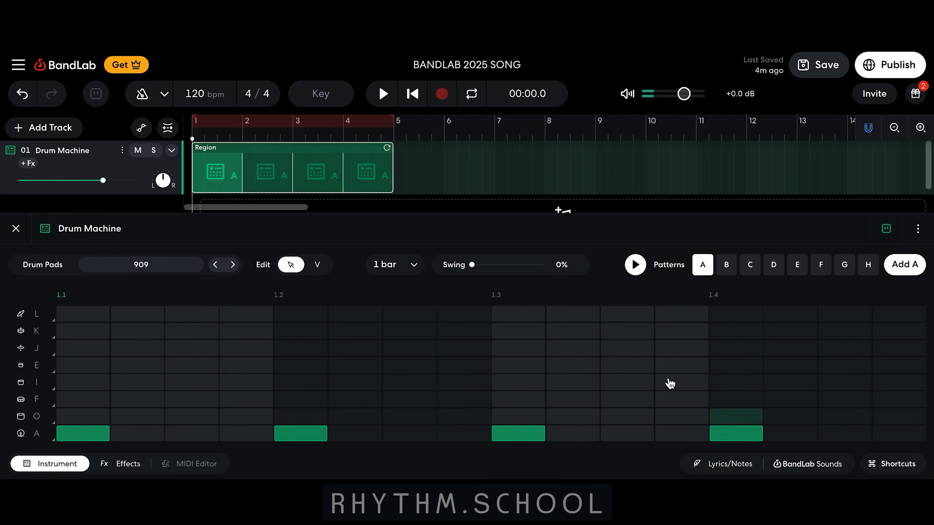
pyautogui.click(636, 265)
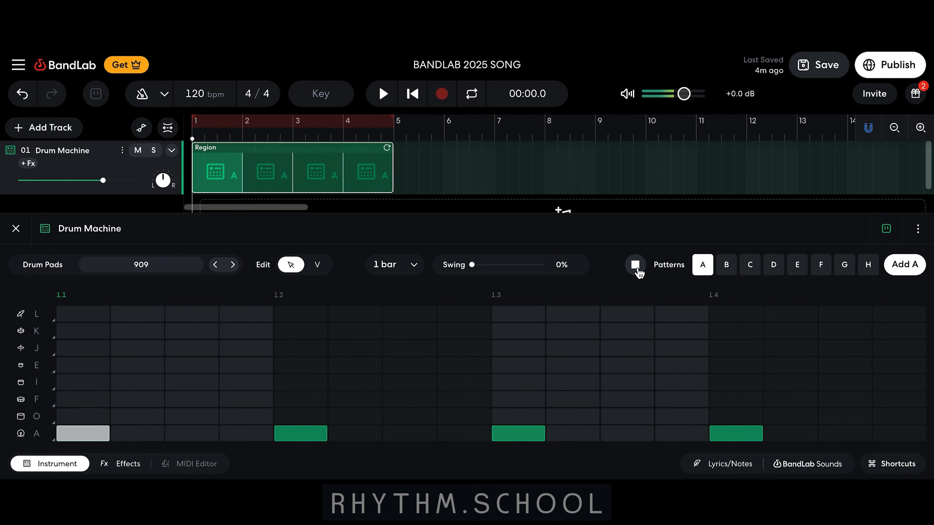
pyautogui.click(638, 271)
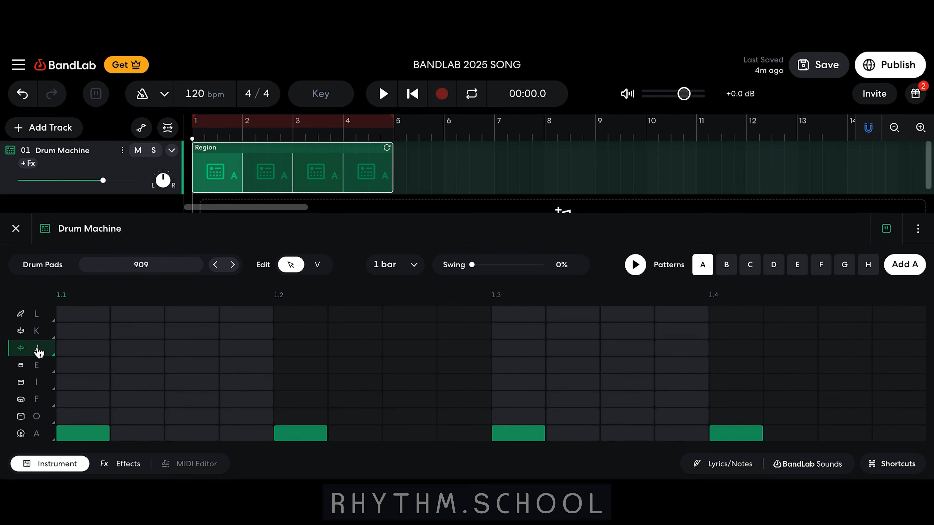
# Place hi-hat hits in row J on the third step of all four beats, and play the pattern to check it
pyautogui.click(182, 355)
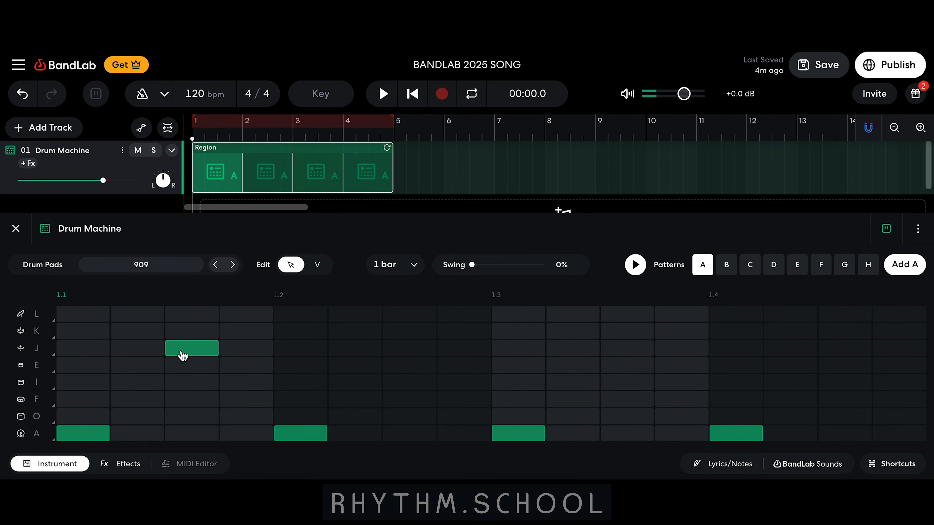
pyautogui.click(396, 353)
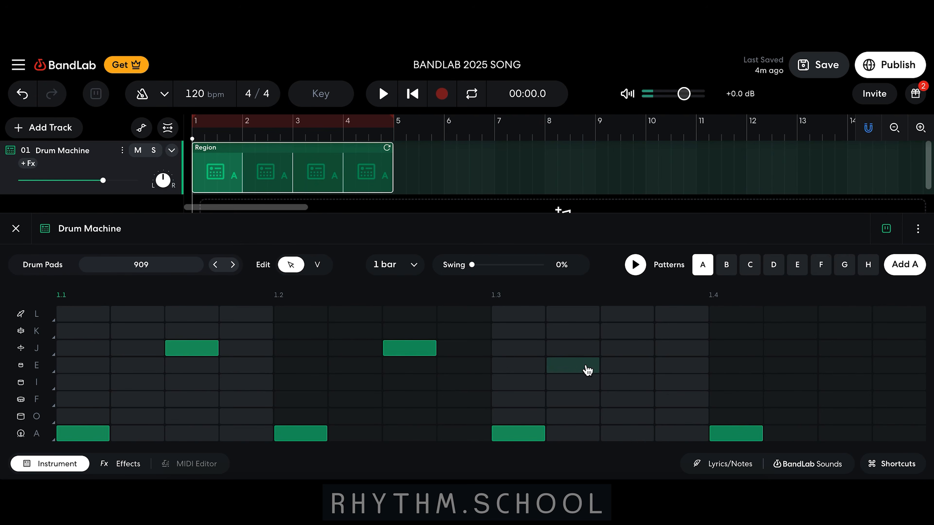
pyautogui.click(610, 354)
pyautogui.click(827, 355)
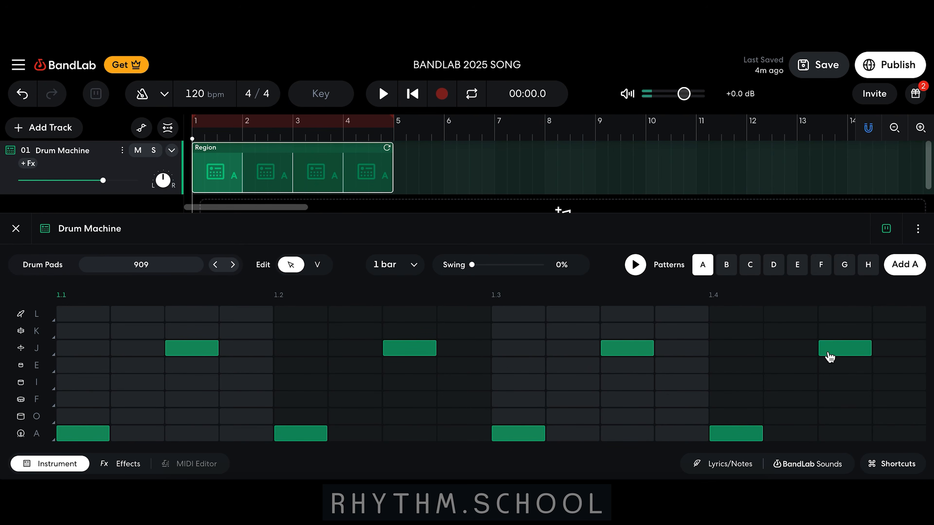
pyautogui.click(635, 264)
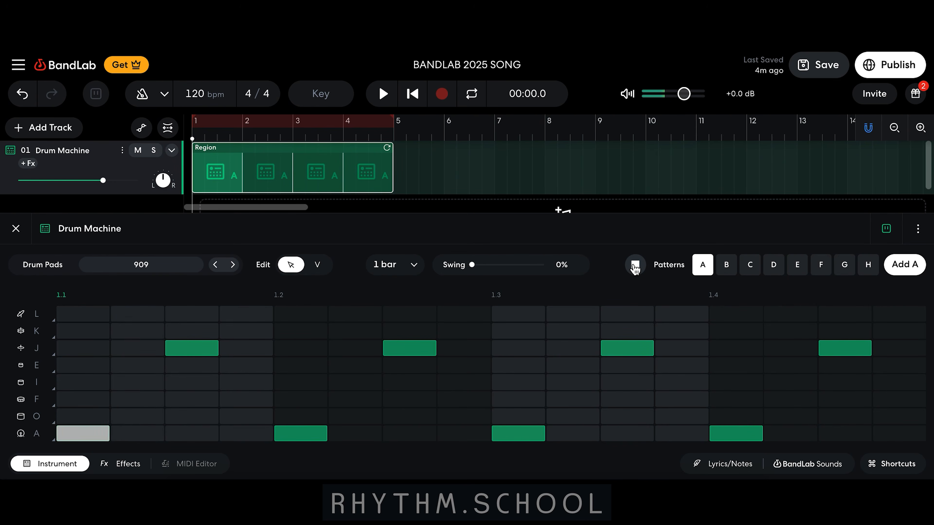
pyautogui.click(635, 265)
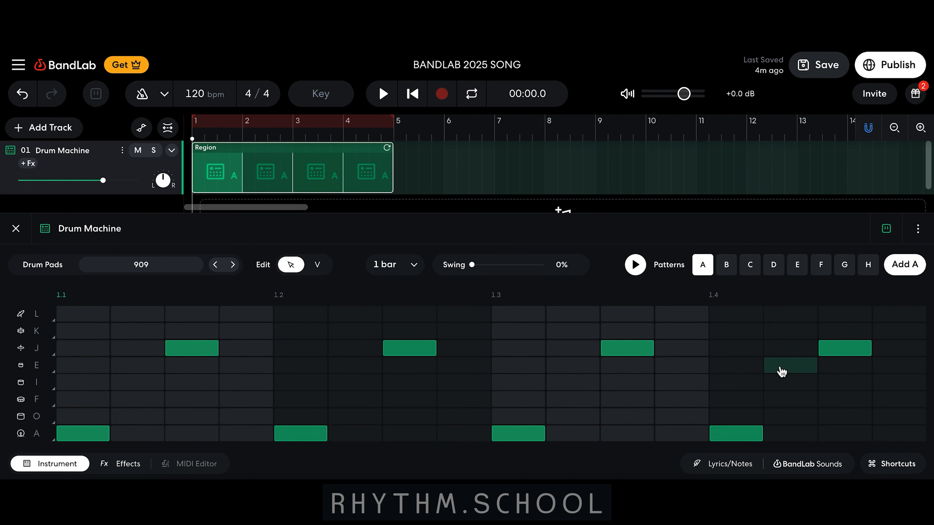
# Add two kick hits in row A on the last two steps of beat 4 and play the pattern
pyautogui.click(855, 435)
pyautogui.click(903, 437)
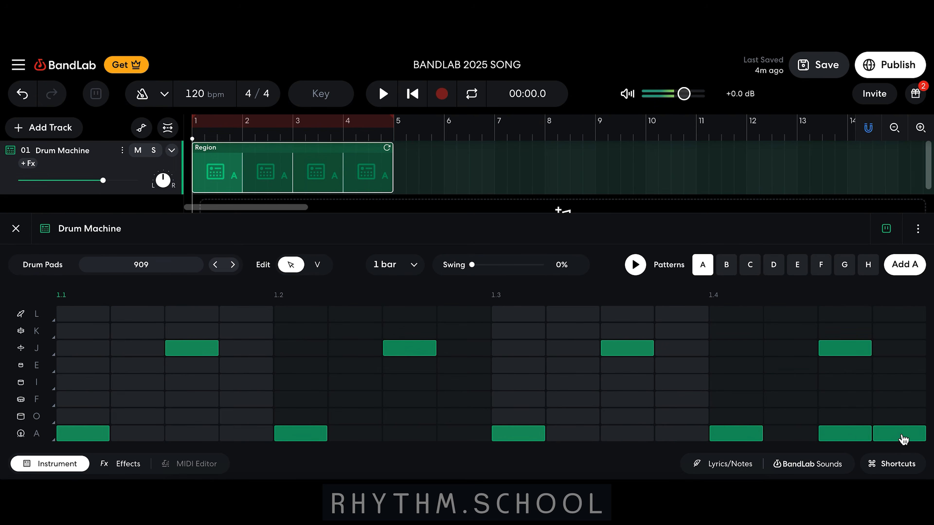
pyautogui.click(636, 265)
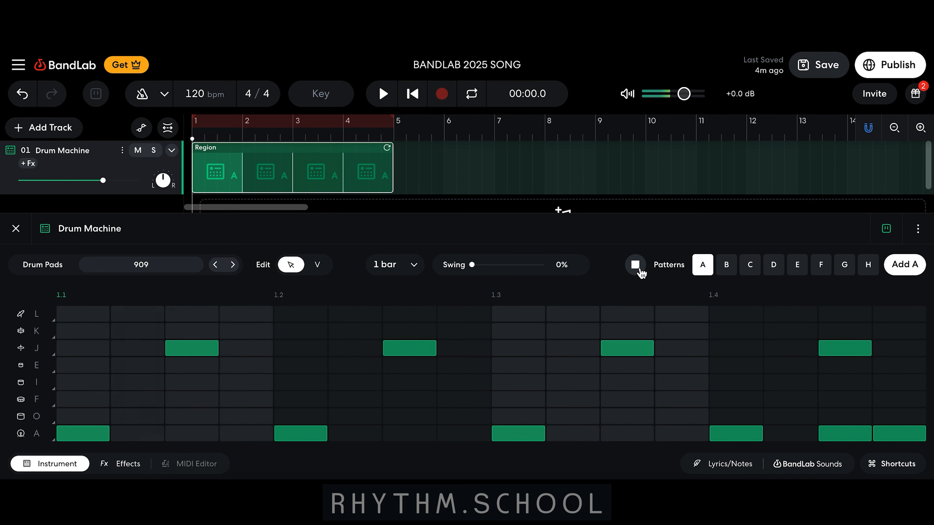
# Stop the pattern playback, close the Drum Machine editor and move the drum region to start at bar 5
pyautogui.click(639, 273)
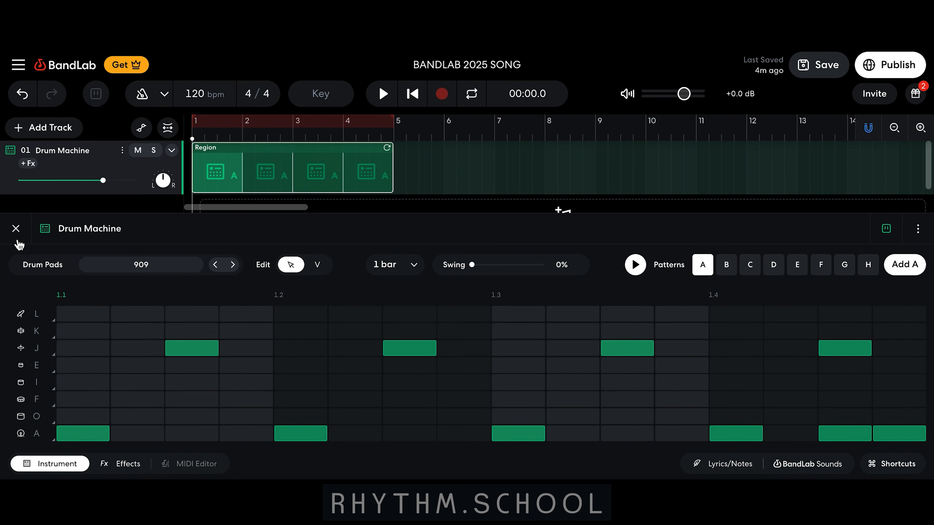
pyautogui.click(18, 229)
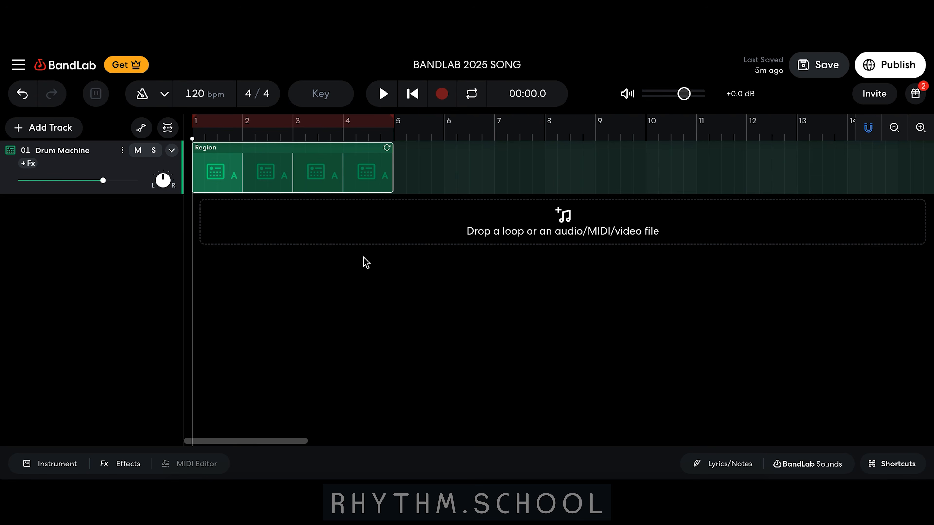
pyautogui.moveTo(306, 171); pyautogui.dragTo(471, 176)
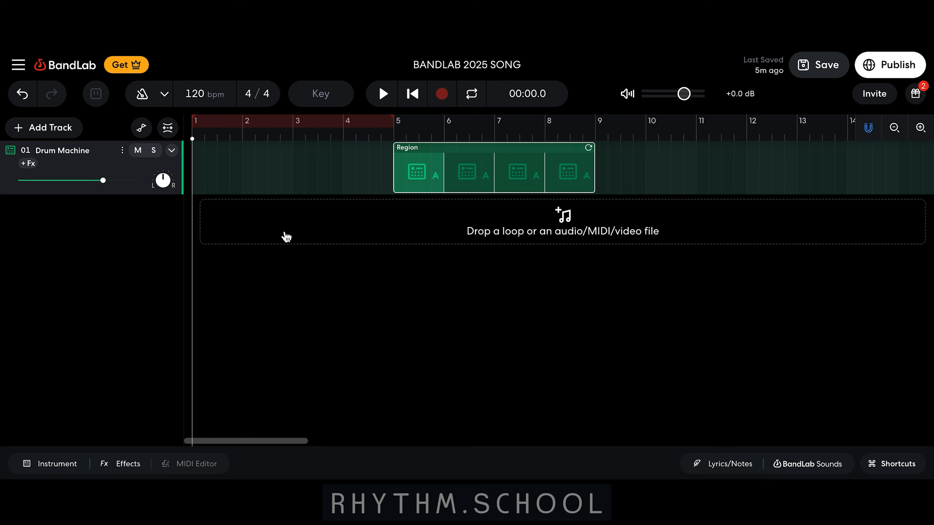
# Extend the looped drum region to the start of bar 15 and play it from bar 5
pyautogui.hscroll(5, 487, 286)
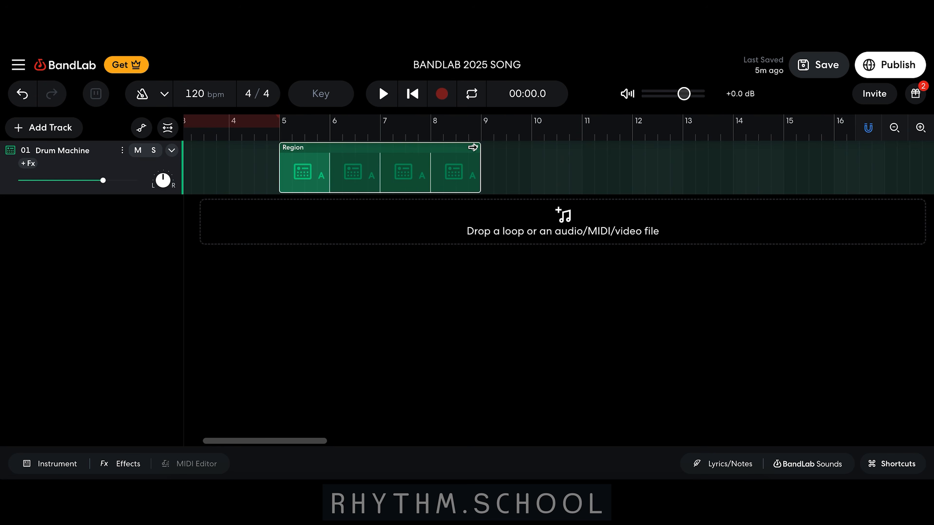
pyautogui.moveTo(473, 148); pyautogui.dragTo(777, 163)
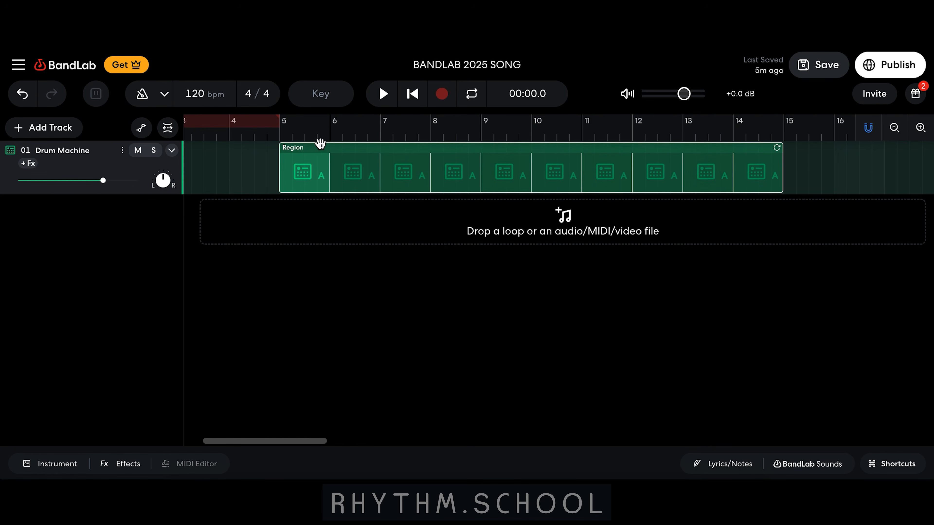
pyautogui.click(278, 136)
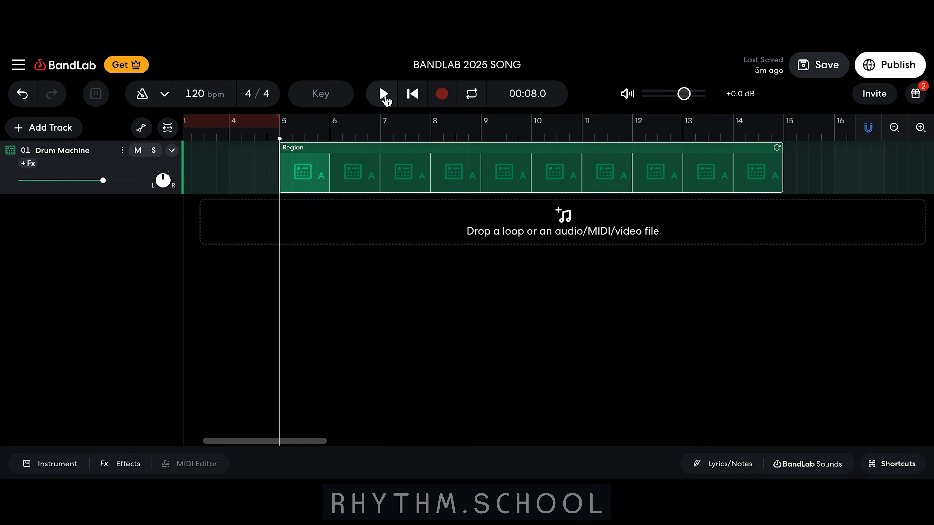
pyautogui.click(384, 97)
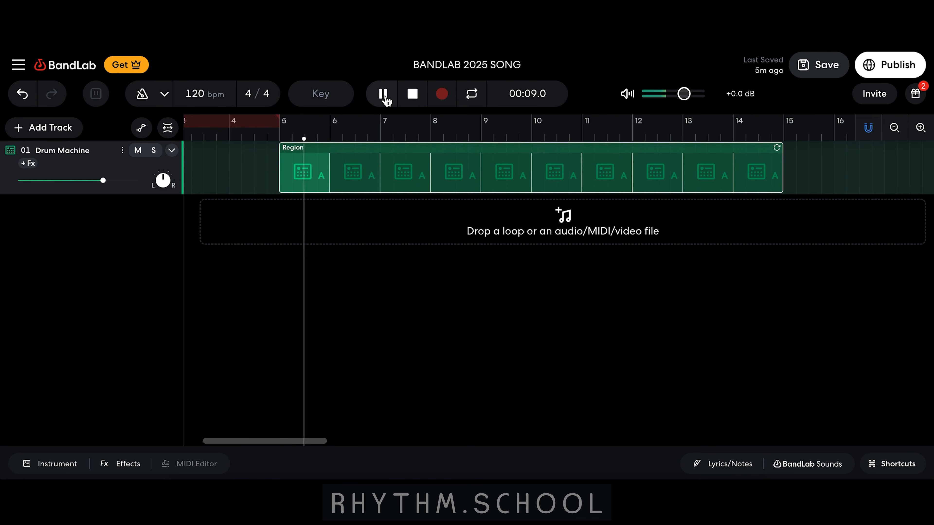